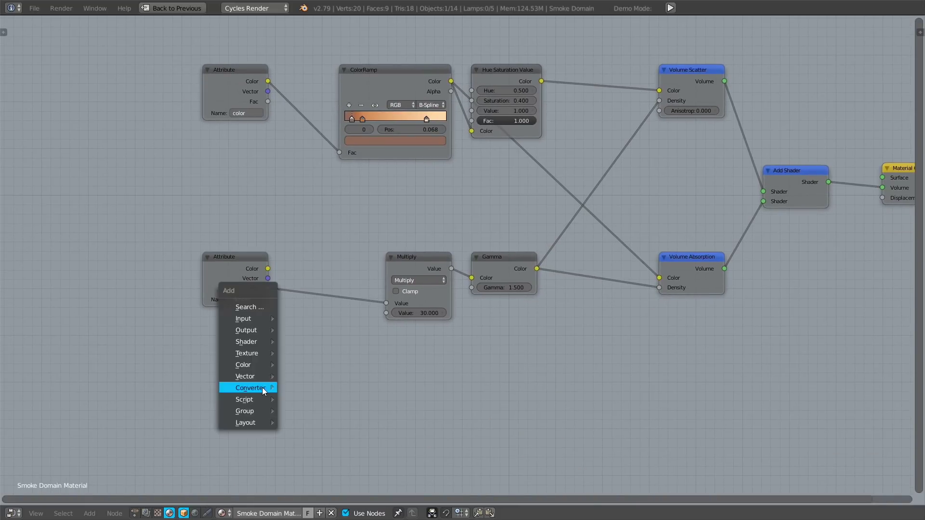
Add a Noise Texture node and a Math node beneath the density Attribute node
mouse_move(250, 356)
click(319, 303)
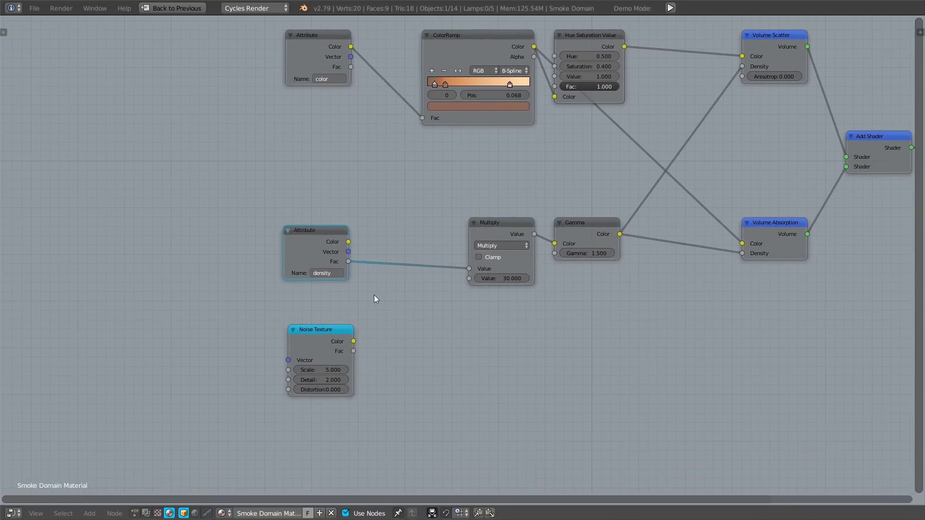
scroll(403, 294, up, 2)
key(shift+a)
mouse_move(380, 338)
click(439, 403)
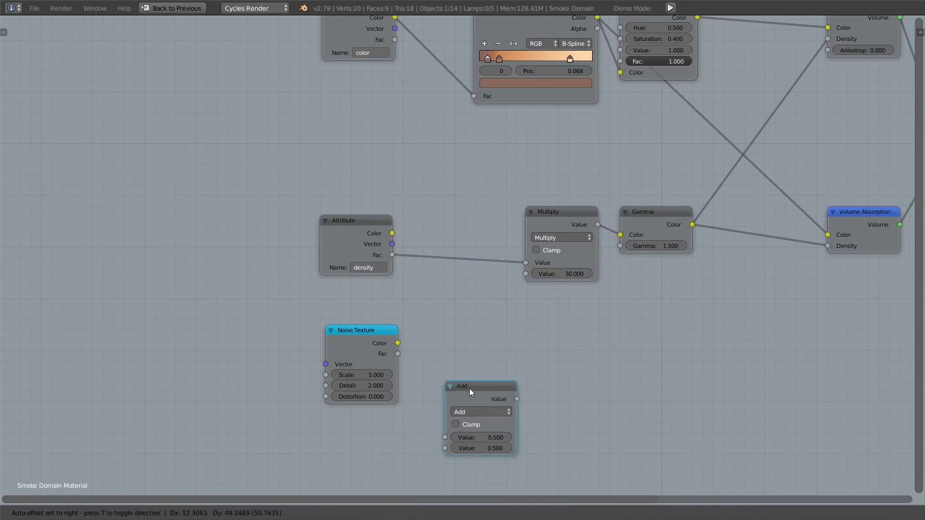
Insert the Math node as Multiply on the density link and connect the Noise Texture's Fac output to its second value
click(475, 310)
click(475, 306)
drag(478, 289, 469, 260)
drag(398, 354, 433, 311)
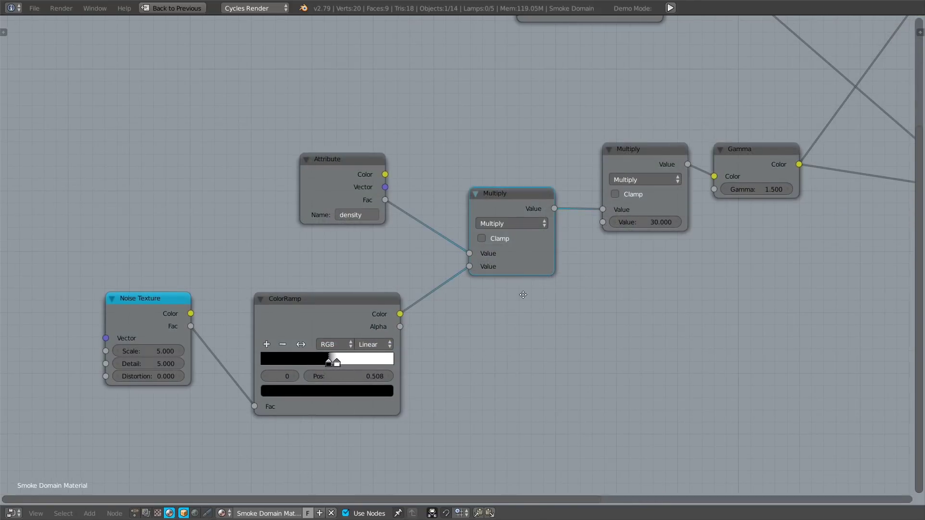
scroll(515, 313, down, 2)
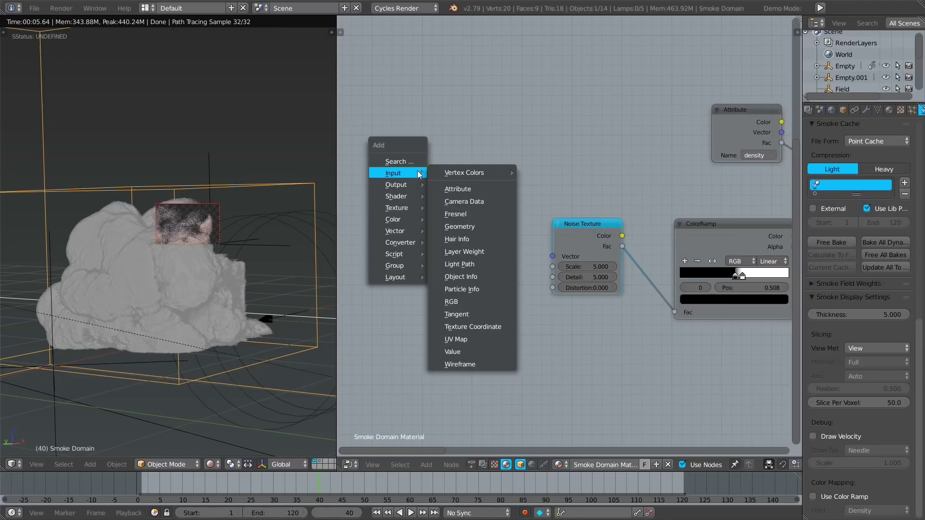
Add an Attribute node beside the Noise Texture and set its name to velocity
click(455, 188)
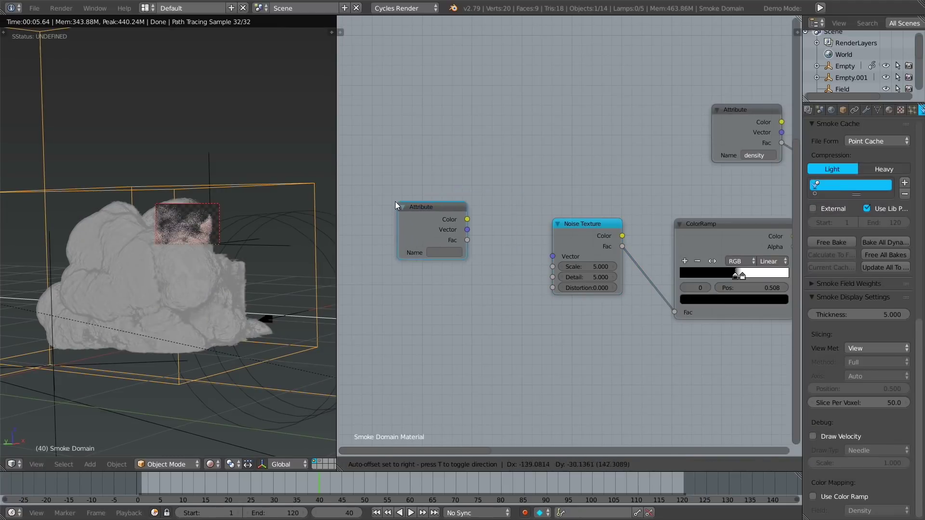
click(430, 258)
text(veloci)
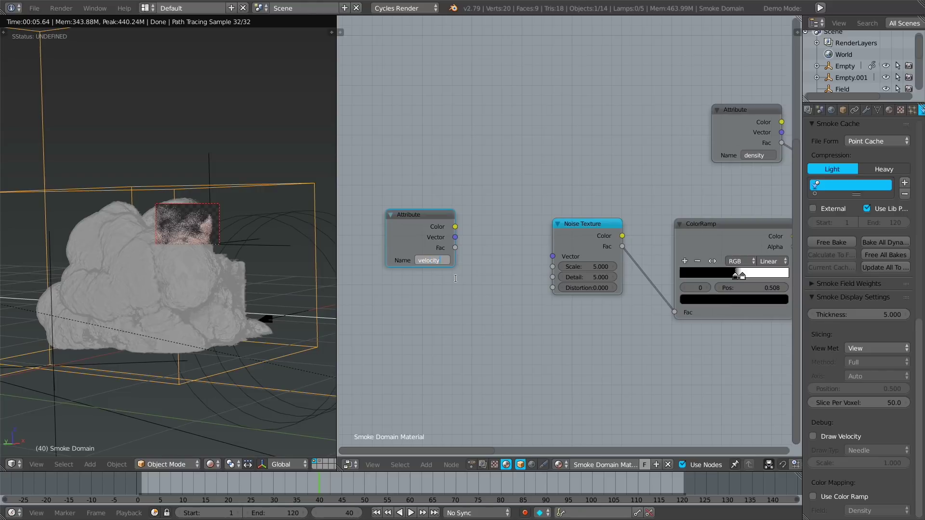
text(ty)
key(Return)
Connect the velocity Attribute's Vector output to the Noise Texture's Vector input and reposition the Attribute node
drag(454, 237, 464, 237)
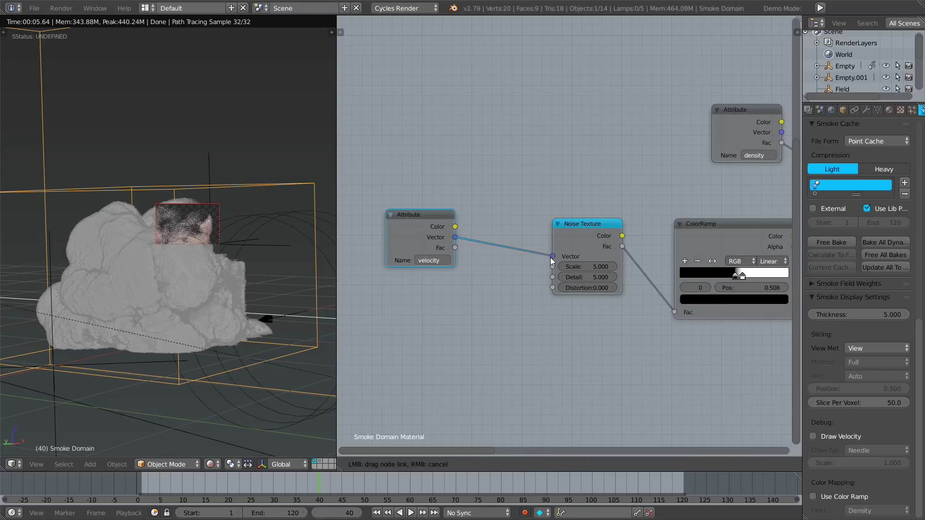
drag(551, 259, 552, 257)
drag(431, 236, 424, 250)
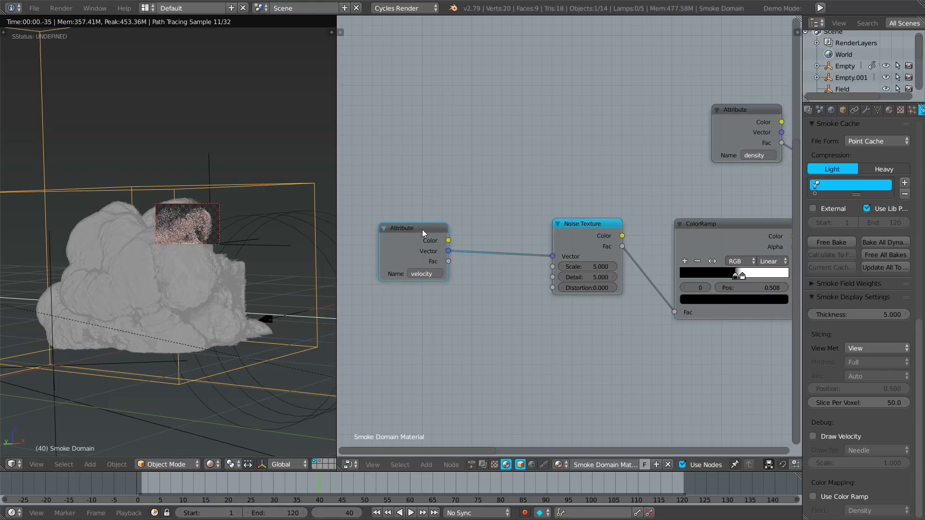
scroll(580, 183, down, 3)
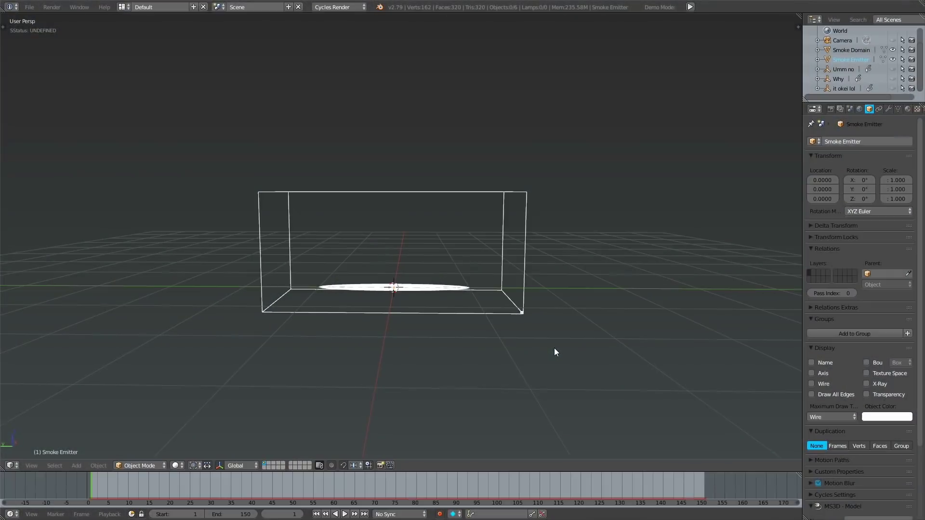
Play back the fire simulation, inspect the flames inside the domain, and stop playback
key(alt+a)
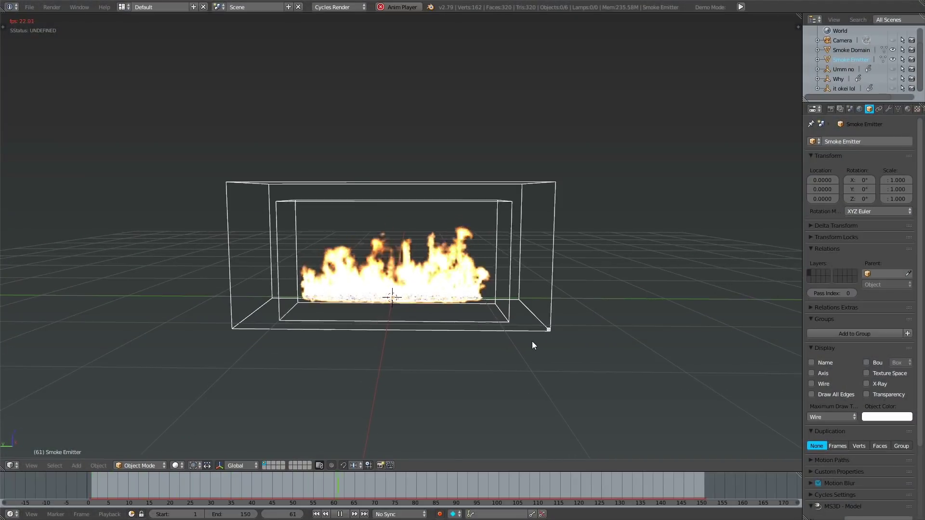
middle_drag(532, 341, 529, 328)
scroll(539, 298, up, 4)
middle_drag(552, 272, 565, 289)
scroll(563, 292, down, 3)
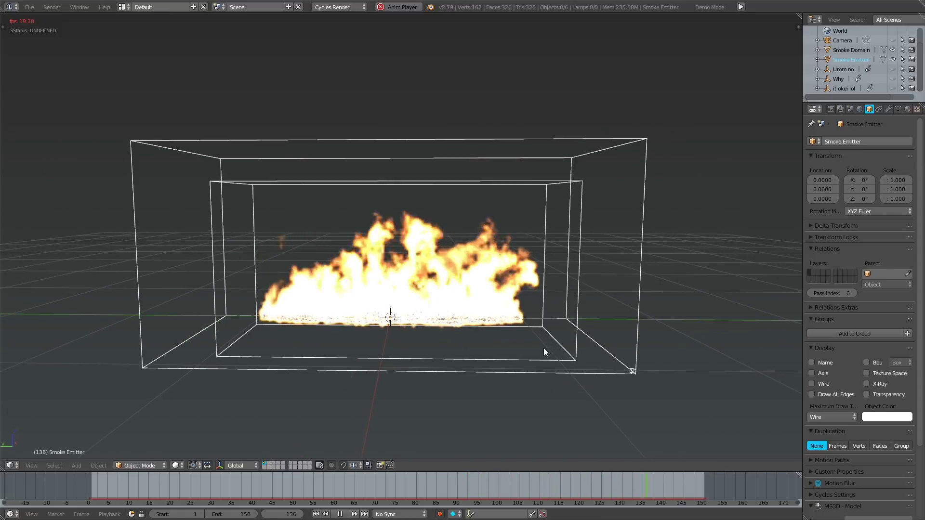
key(Escape)
scroll(454, 288, down, 3)
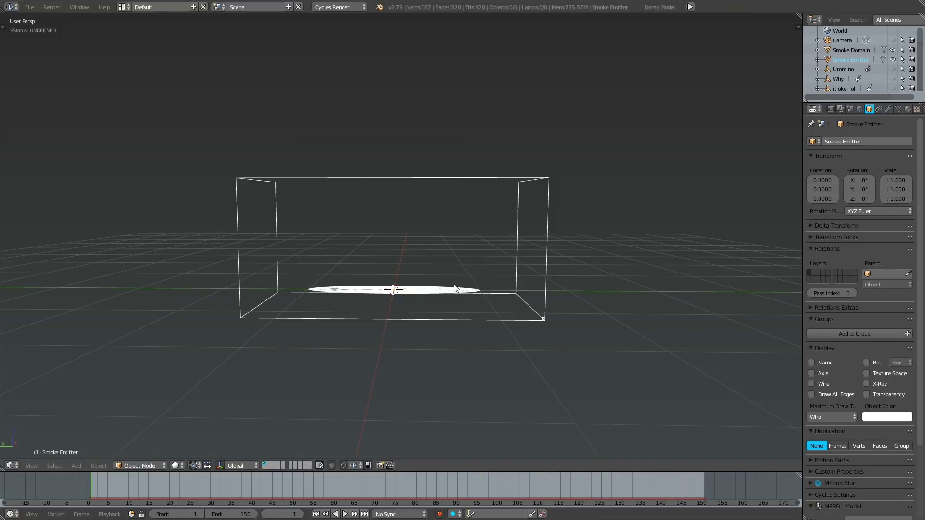
scroll(467, 264, up, 4)
scroll(497, 227, down, 2)
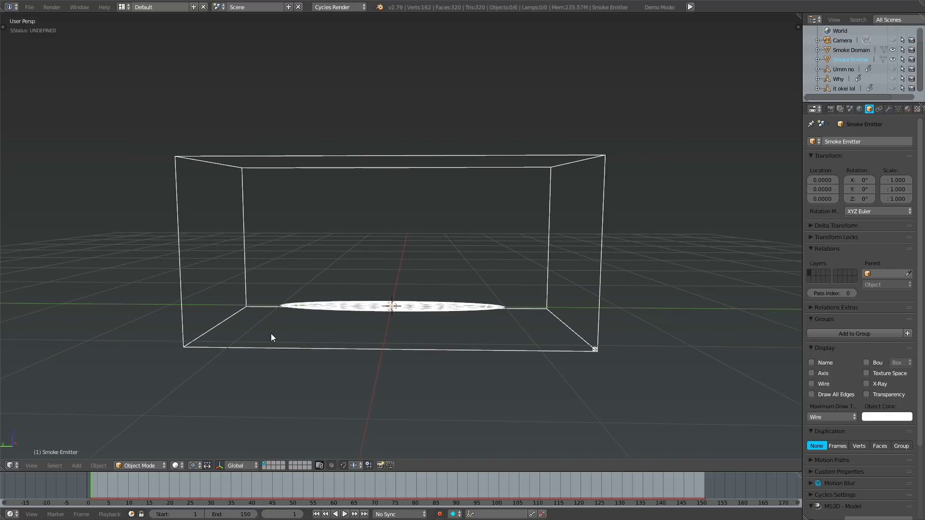
key(shift+a)
mouse_move(254, 333)
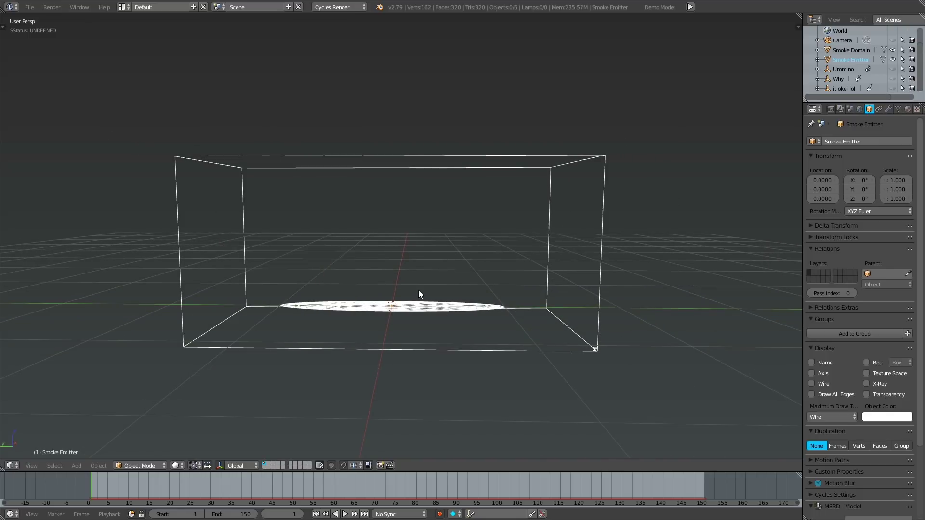
Select the Smoke Emitter and review its particle settings through to the field weights
right_click(447, 308)
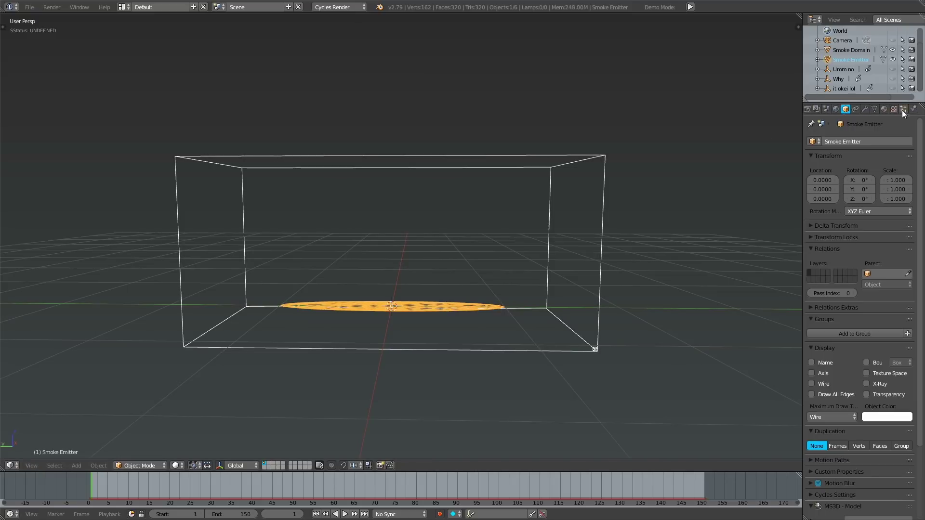
click(903, 109)
scroll(836, 378, down, 10)
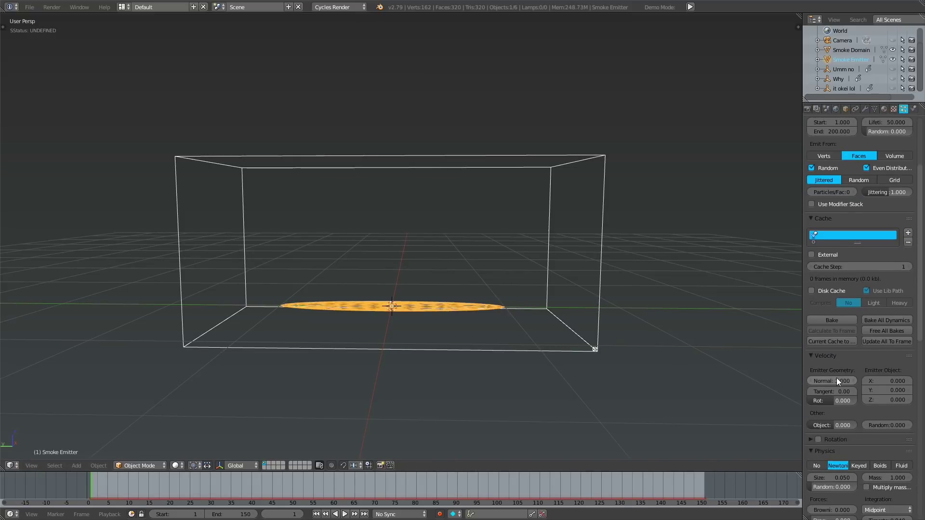
scroll(863, 391, down, 15)
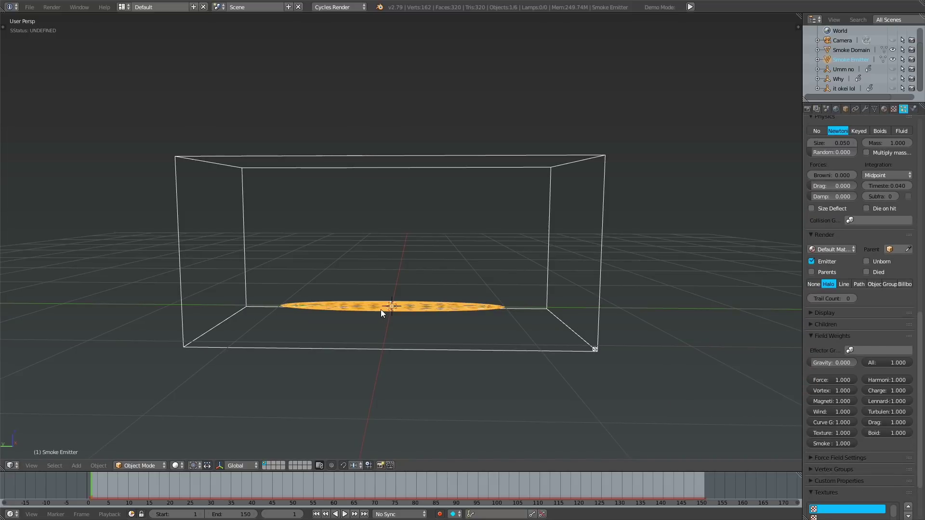
Add a Smoke Flow force field and move it just outside the upper corner of the smoke domain
key(shift+a)
mouse_move(370, 431)
click(439, 430)
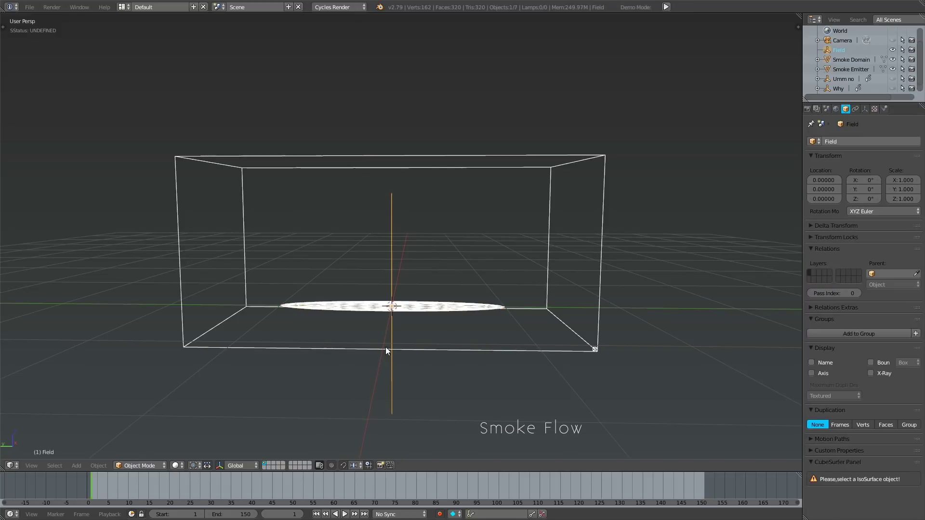
key(g)
click(648, 211)
Assign the Smoke Domain as the force field's domain object and save the file
click(884, 108)
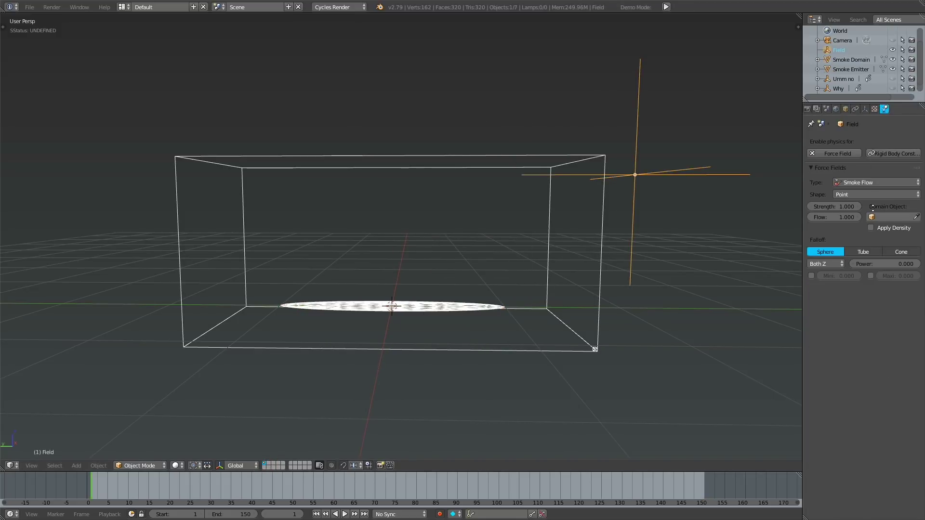
click(596, 341)
middle_drag(596, 341, 631, 335)
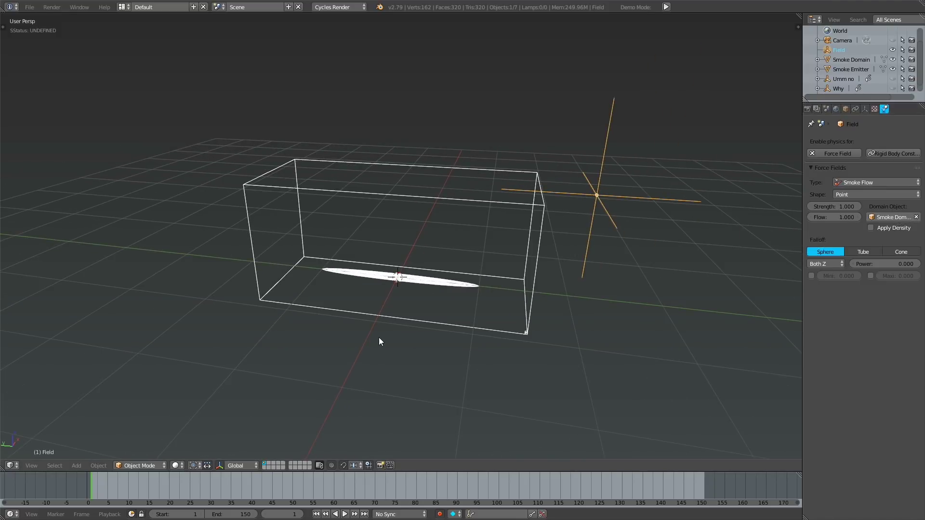
key(ctrl+s)
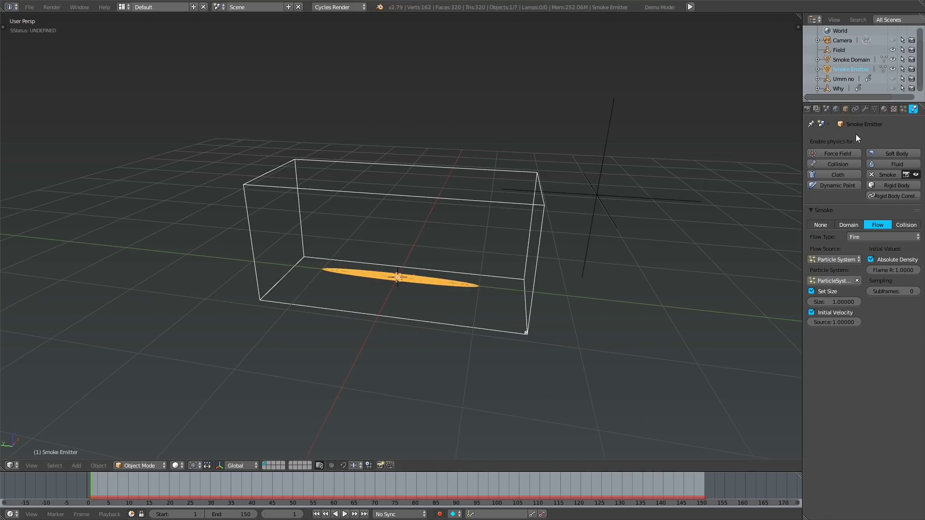
Select the Smoke Flow force field and open its Strength value
right_click(691, 196)
double_click(837, 205)
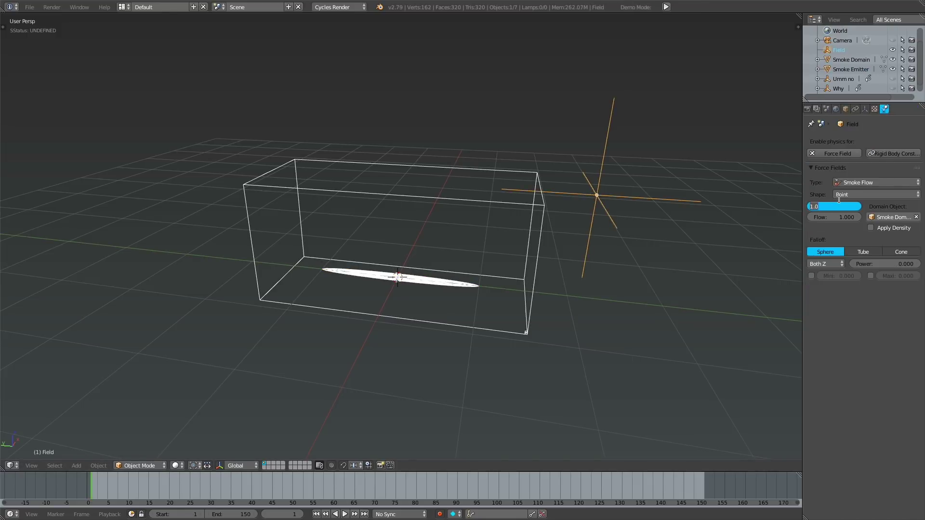
key(Return)
Set the Turbulence field weight of the Smoke Emitter's particle system to 0.01
right_click(441, 244)
click(903, 109)
scroll(858, 276, down, 10)
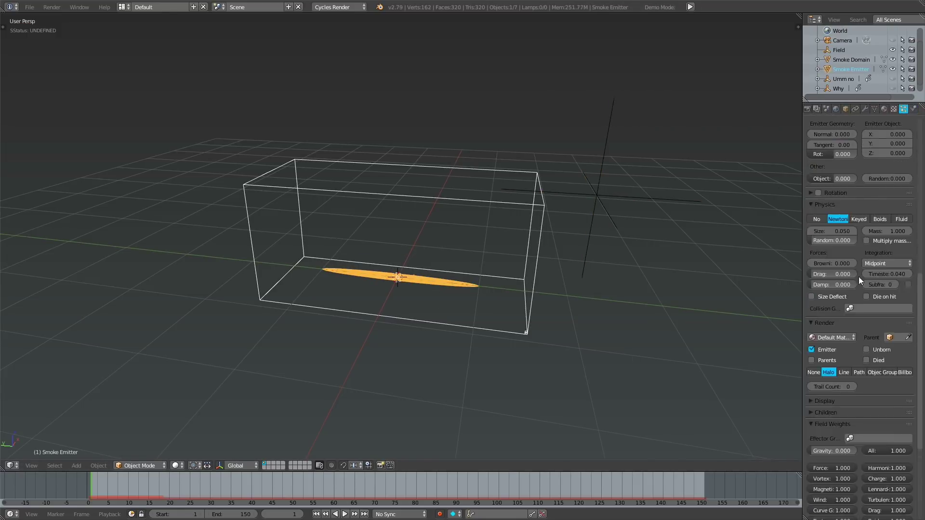
double_click(889, 389)
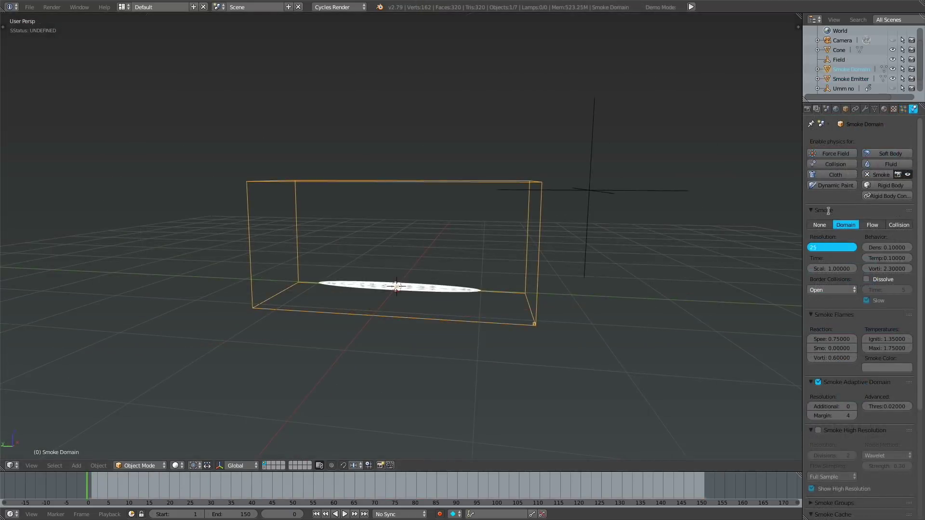
Set the Smoke Domain's resolution to 256 divisions and bake the smoke simulation
scroll(821, 338, down, 2)
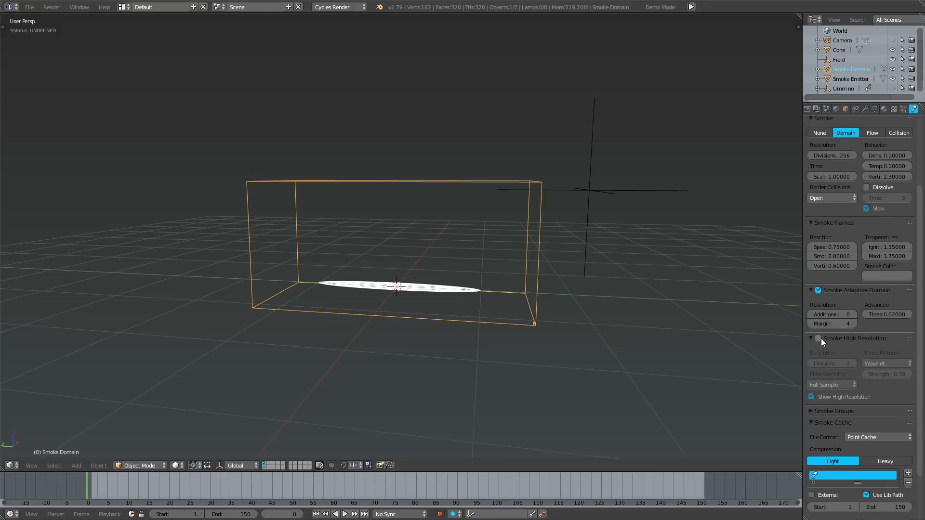
scroll(830, 457, down, 3)
click(832, 468)
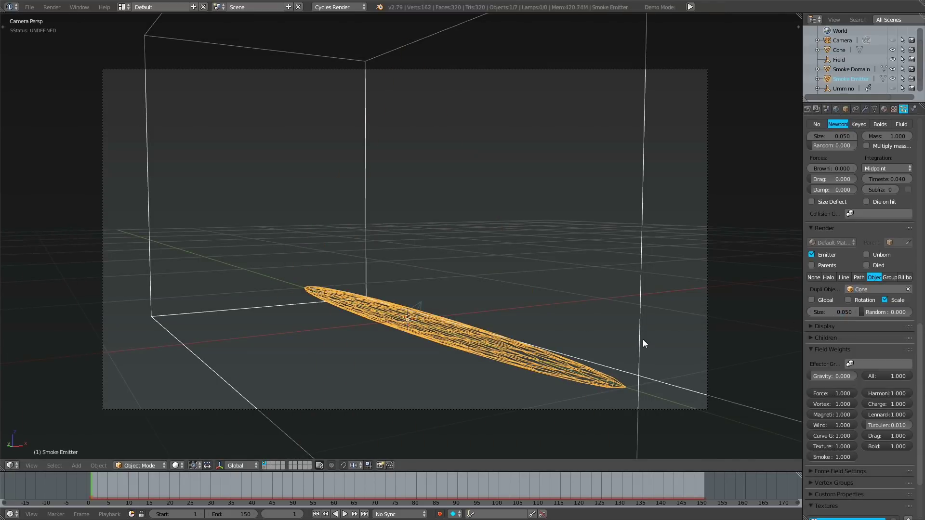
Play back the simulation from the camera view
key(alt+a)
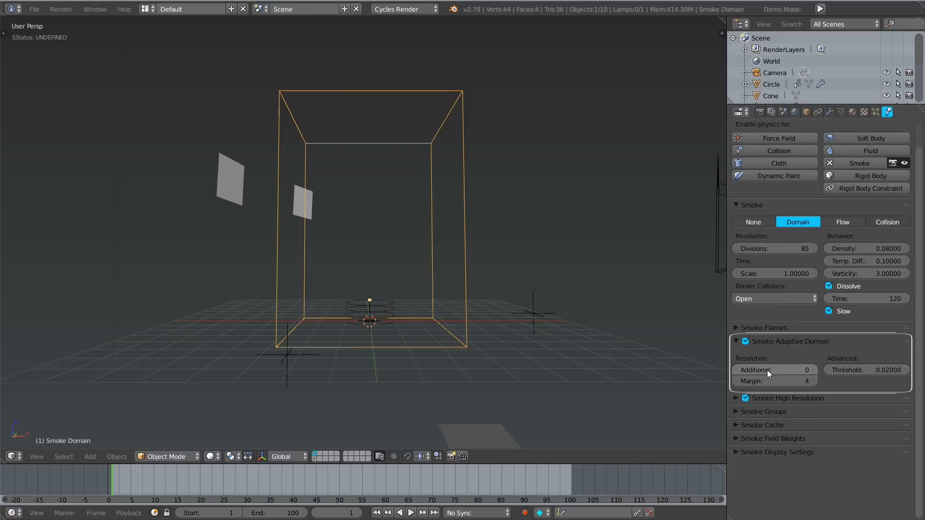
Set the adaptive domain's additional resolution to 28 and scale the Smoke Domain by 0.5
drag(772, 370, 791, 366)
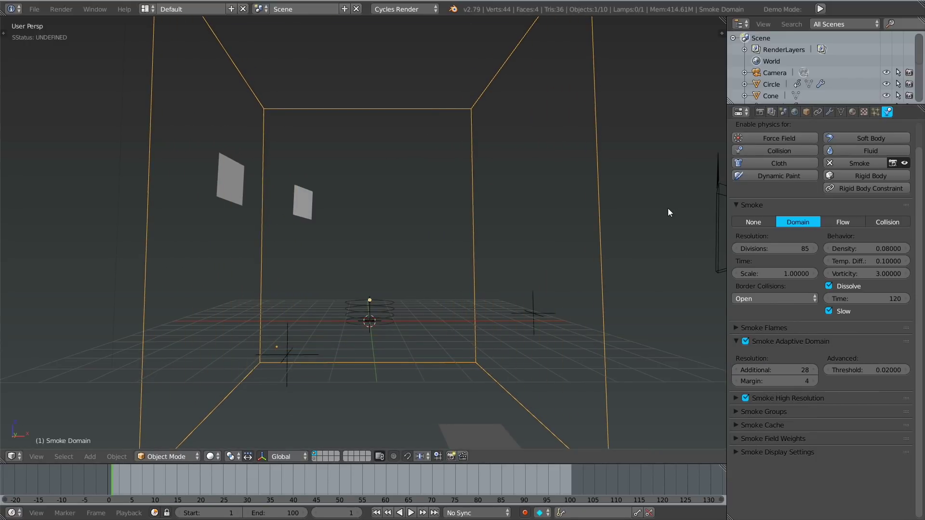
text(s.5)
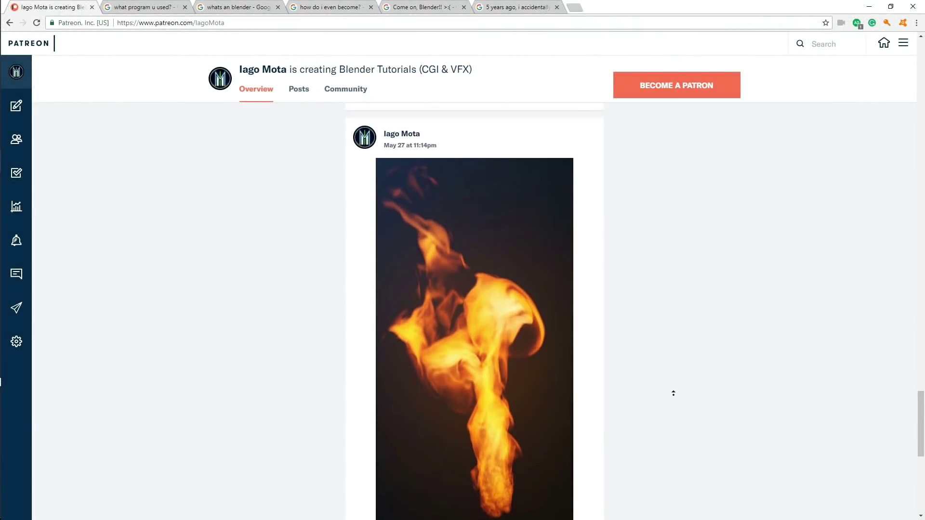
Browse the fire and fireball simulation posts on the Patreon page
scroll(673, 391, up, 10)
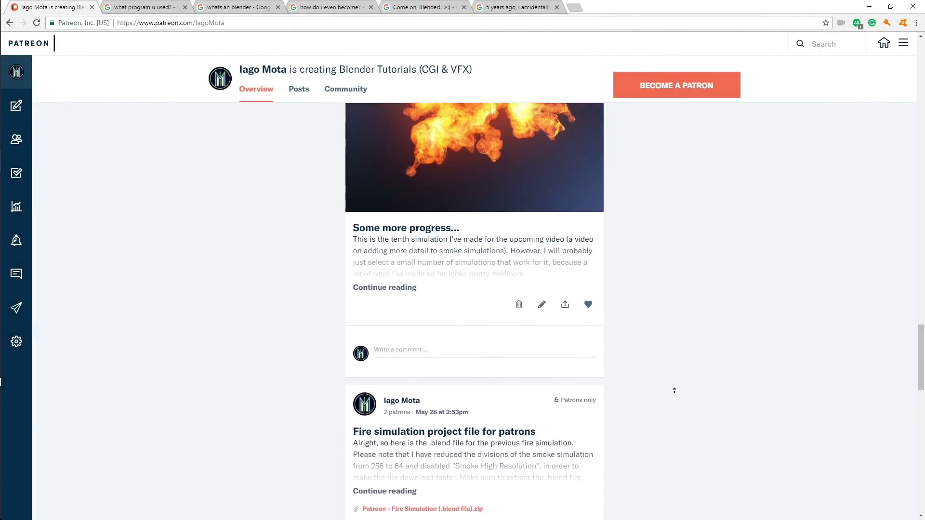
scroll(674, 390, up, 10)
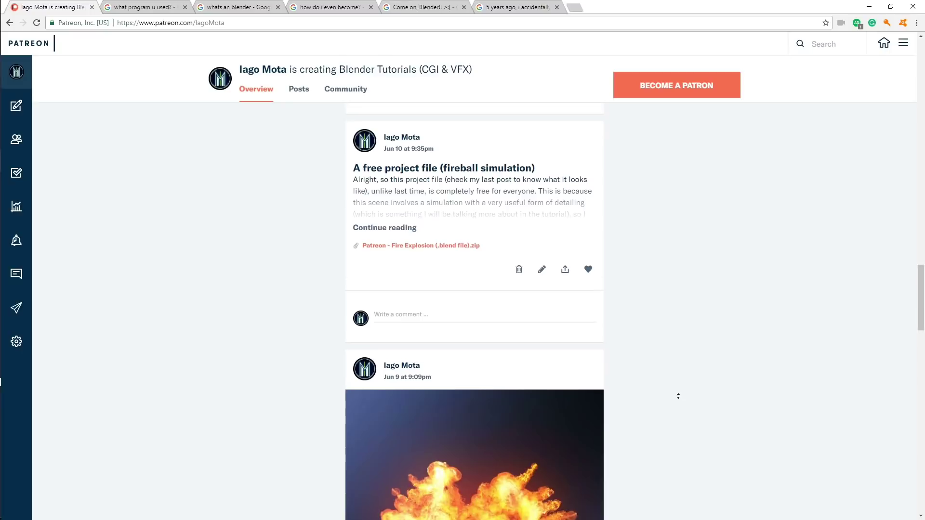
scroll(676, 397, up, 3)
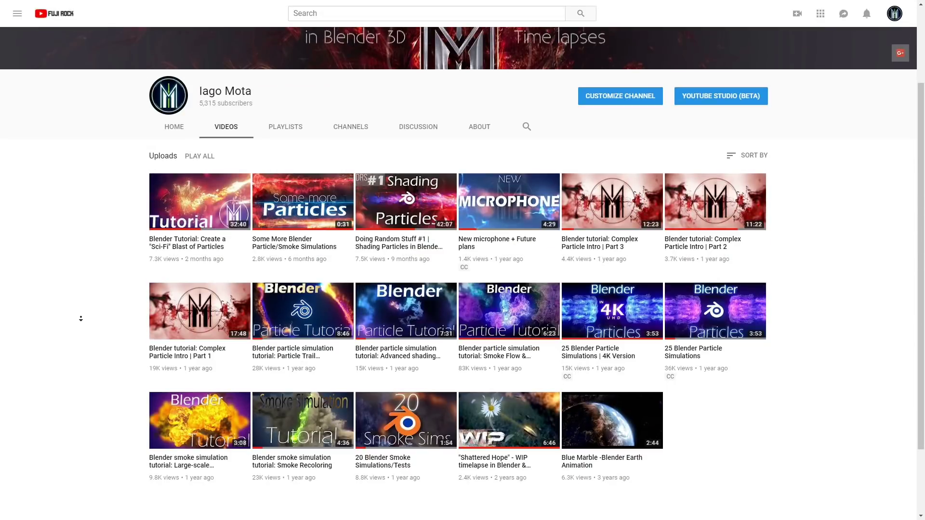